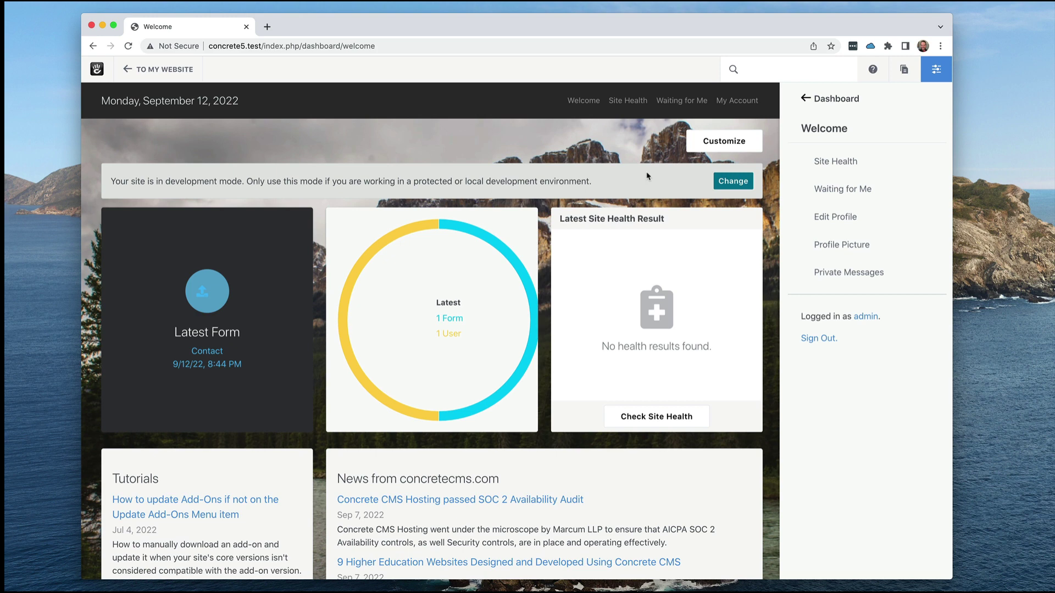
Set the site mode to Staging Site, showing the staging notification to unregistered users.
{"action": "left_click", "coordinate": [740, 185]}
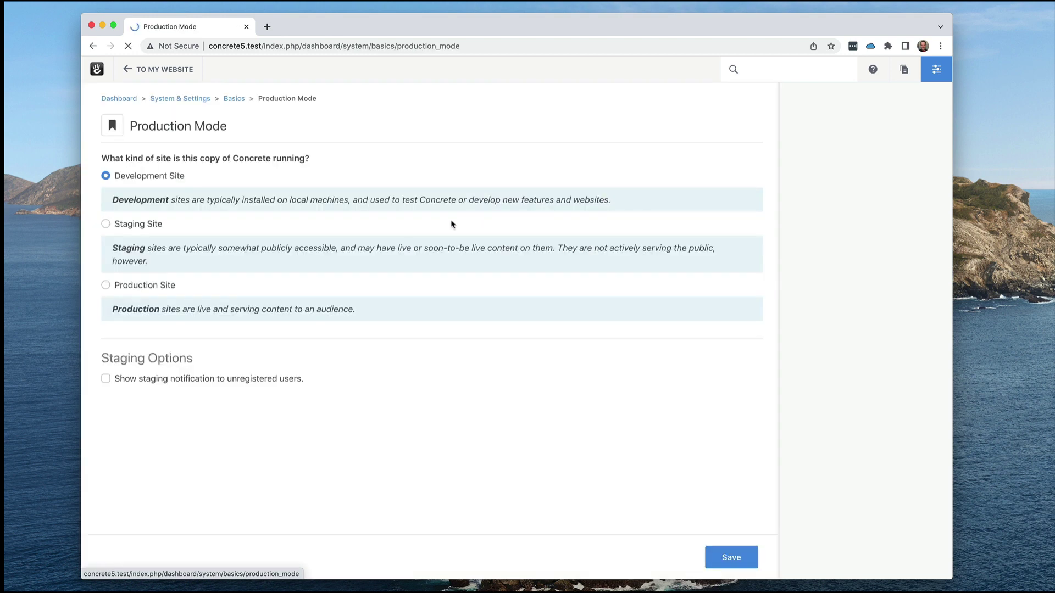
{"action": "left_click", "coordinate": [146, 229]}
{"action": "left_click", "coordinate": [154, 378]}
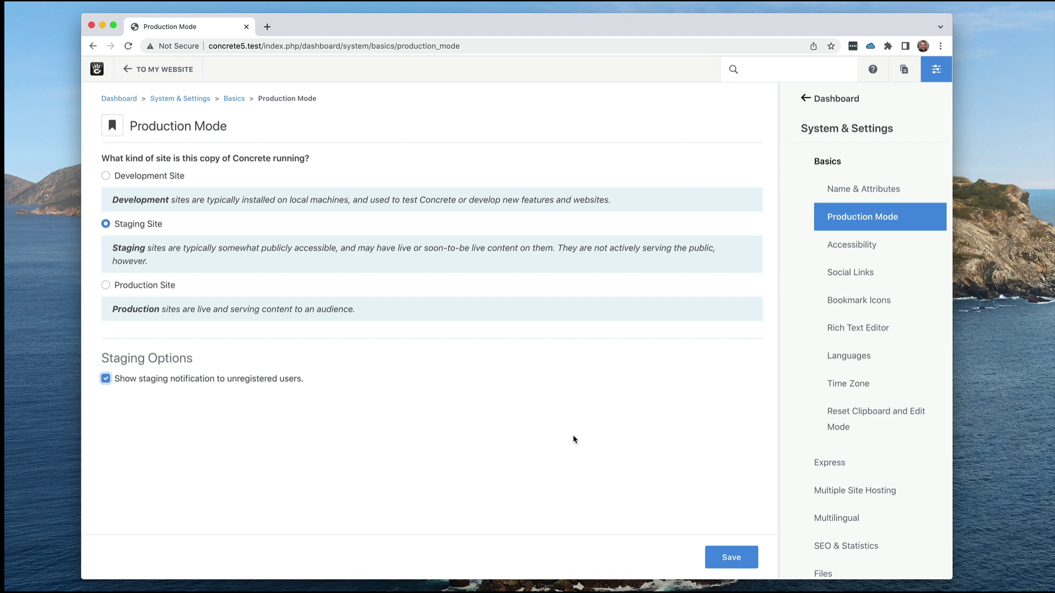
Save staging mode, check the website's Staging Site banner, and return to the dashboard Welcome page.
{"action": "left_click", "coordinate": [730, 560]}
{"action": "left_click", "coordinate": [173, 80]}
{"action": "scroll", "coordinate": [330, 215], "scroll_direction": "down", "scroll_amount": 10}
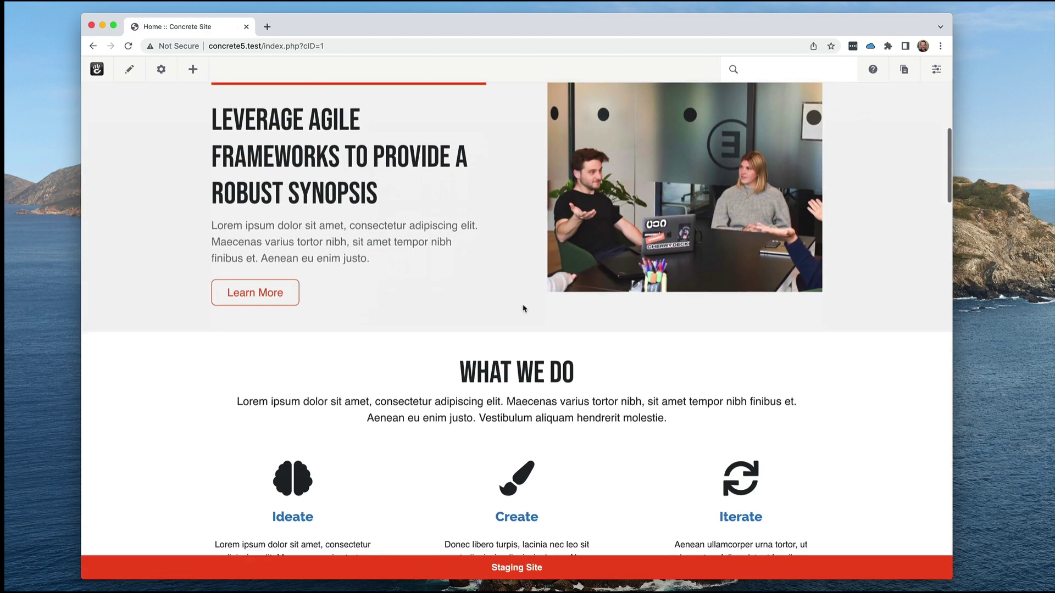
{"action": "scroll", "coordinate": [523, 309], "scroll_direction": "up", "scroll_amount": 10}
{"action": "scroll", "coordinate": [458, 404], "scroll_direction": "left", "scroll_amount": 5}
{"action": "left_click", "coordinate": [833, 108]}
{"action": "left_click", "coordinate": [852, 178]}
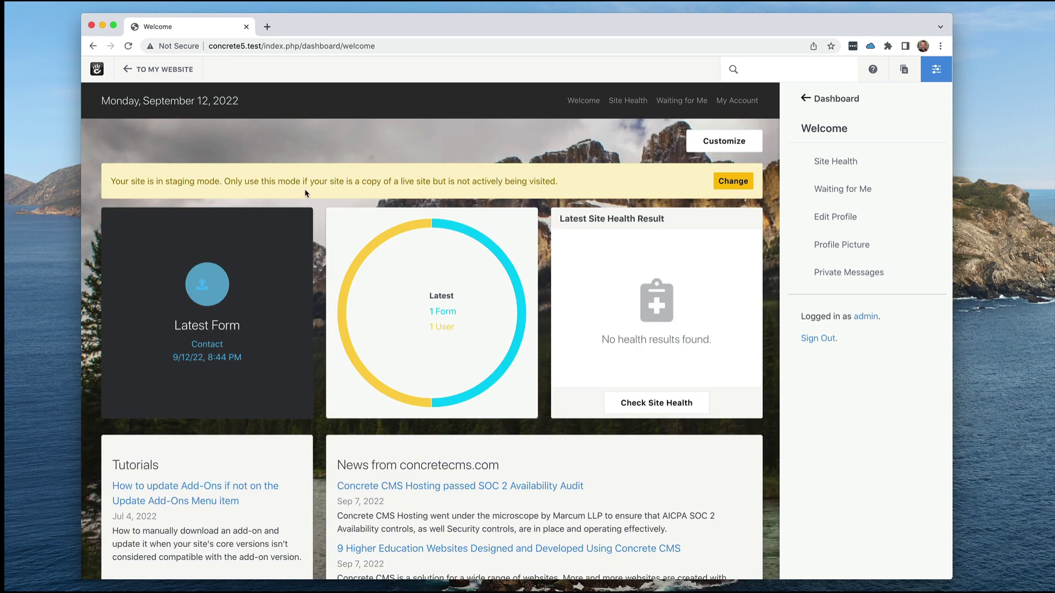
Choose Production Site with the staging notification unticked and save, raising the health-test prompt.
{"action": "left_click", "coordinate": [721, 184]}
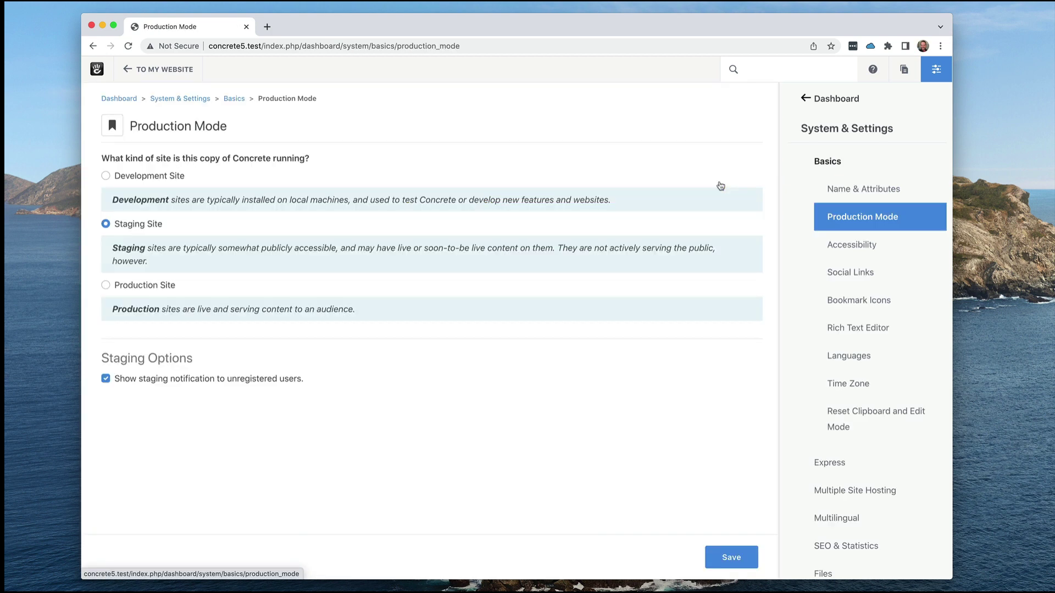
{"action": "left_click", "coordinate": [157, 289]}
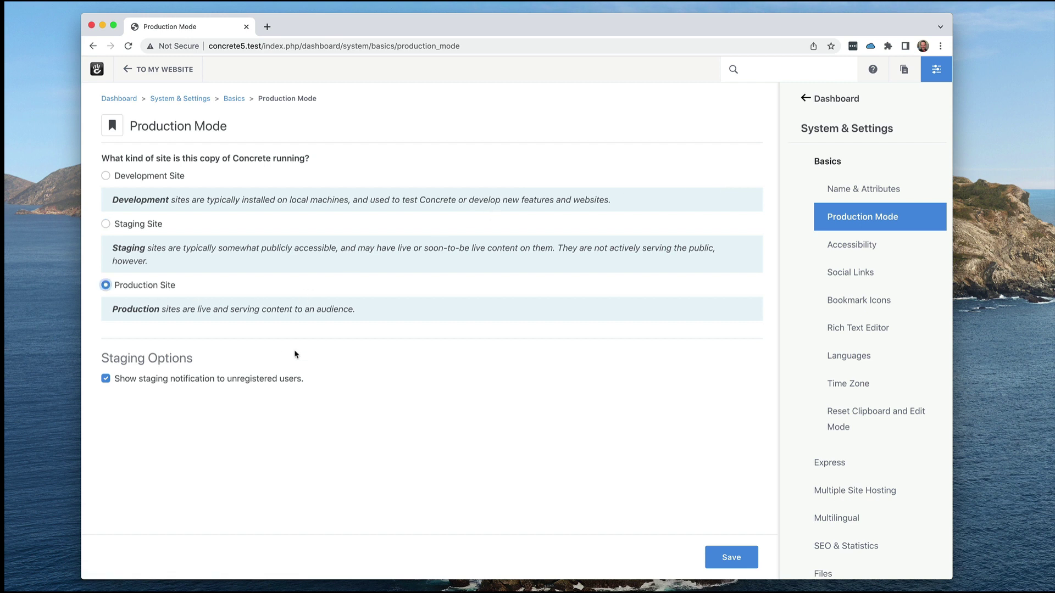
{"action": "left_click", "coordinate": [190, 381]}
{"action": "left_click", "coordinate": [715, 555]}
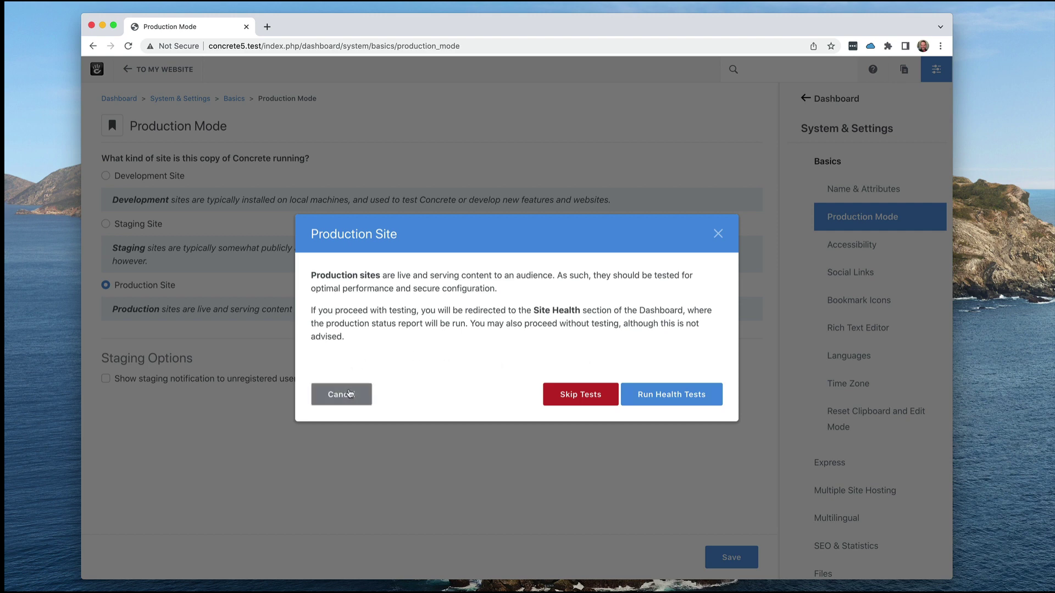
Cancel the production switch and go back to the dashboard Welcome page, still in staging.
{"action": "left_click", "coordinate": [348, 394]}
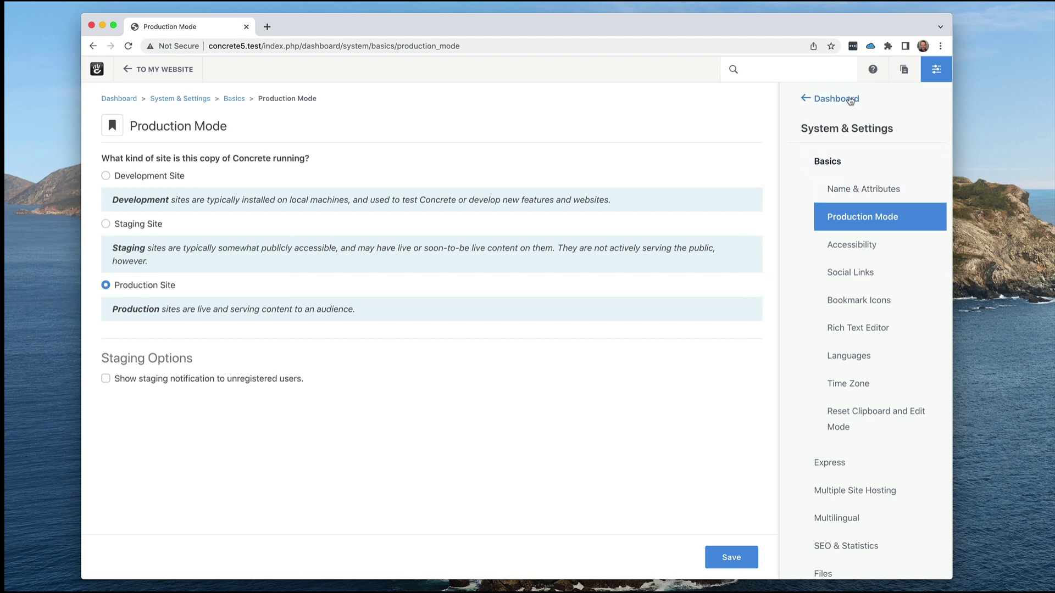
{"action": "left_click", "coordinate": [805, 98]}
{"action": "left_click", "coordinate": [852, 177]}
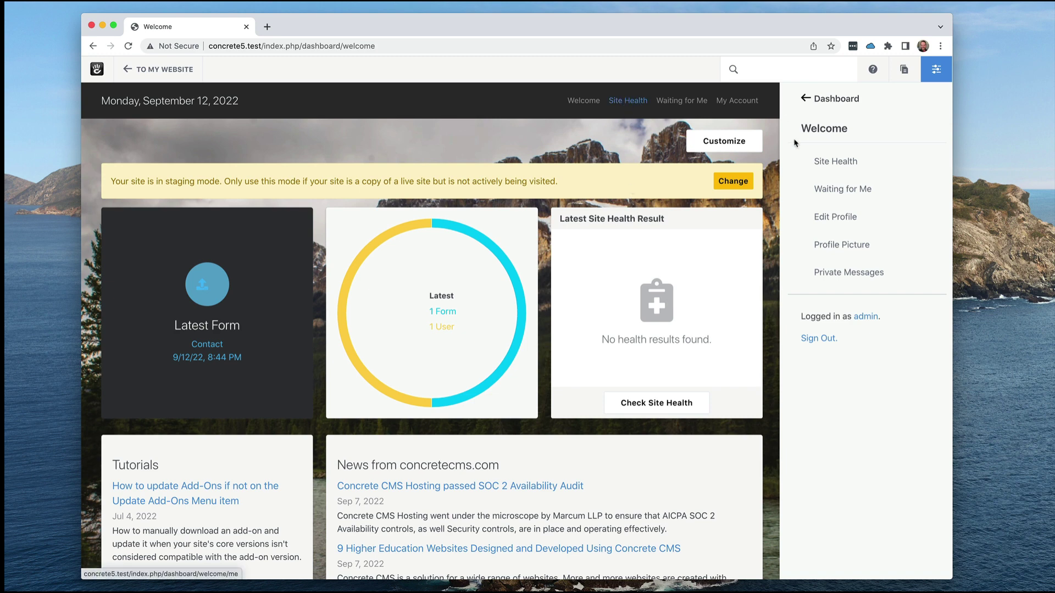
Open the Site Health page from the Welcome sidebar menu.
{"action": "left_click", "coordinate": [821, 173]}
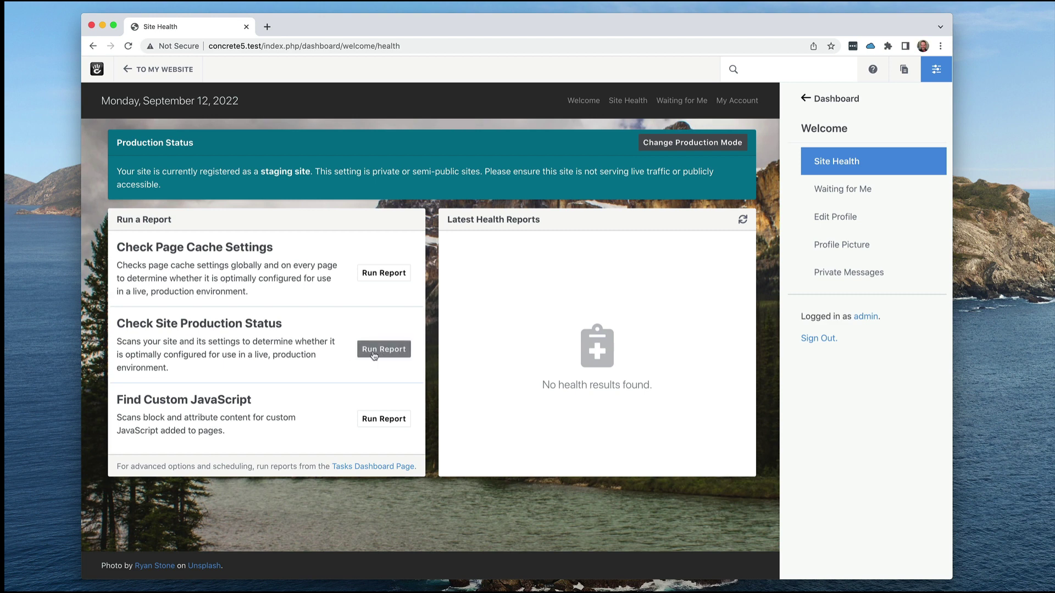
Switch the site to Production Site mode and run the health tests from the confirmation.
{"action": "left_click", "coordinate": [680, 144]}
{"action": "left_click", "coordinate": [149, 287]}
{"action": "left_click", "coordinate": [714, 552]}
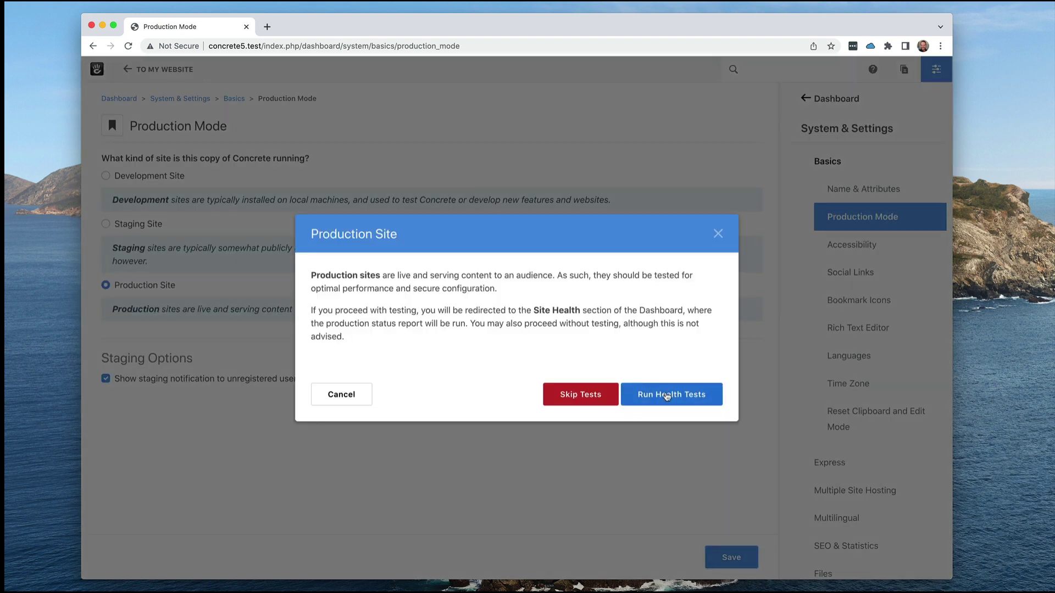
{"action": "left_click", "coordinate": [666, 396]}
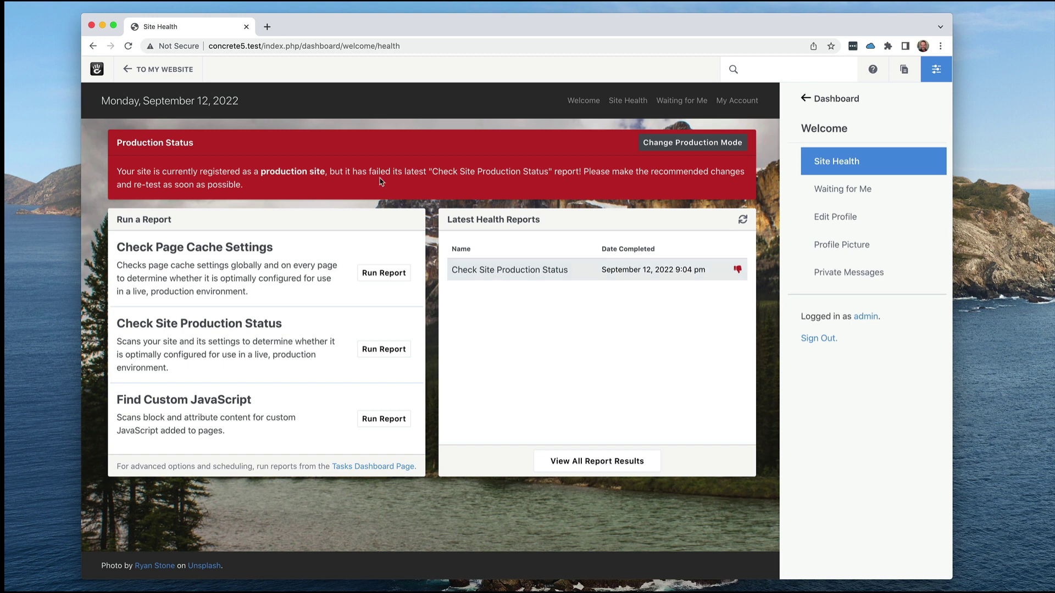
Open the failed Check Site Production Status report details and review its eight findings.
{"action": "left_click", "coordinate": [542, 274]}
{"action": "scroll", "coordinate": [543, 220], "scroll_direction": "down", "scroll_amount": 1}
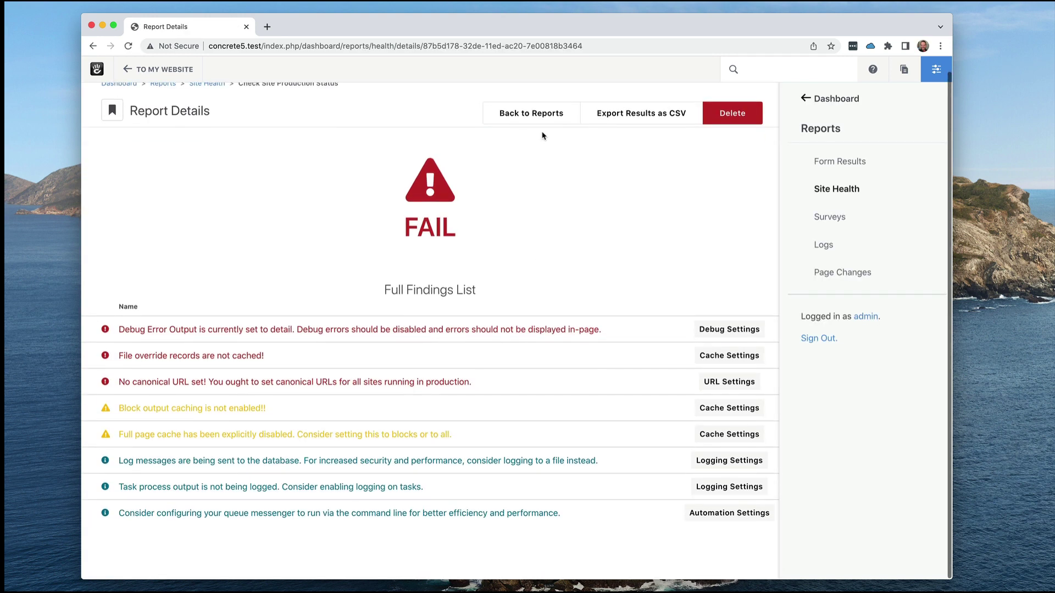
{"action": "scroll", "coordinate": [504, 168], "scroll_direction": "up", "scroll_amount": 1}
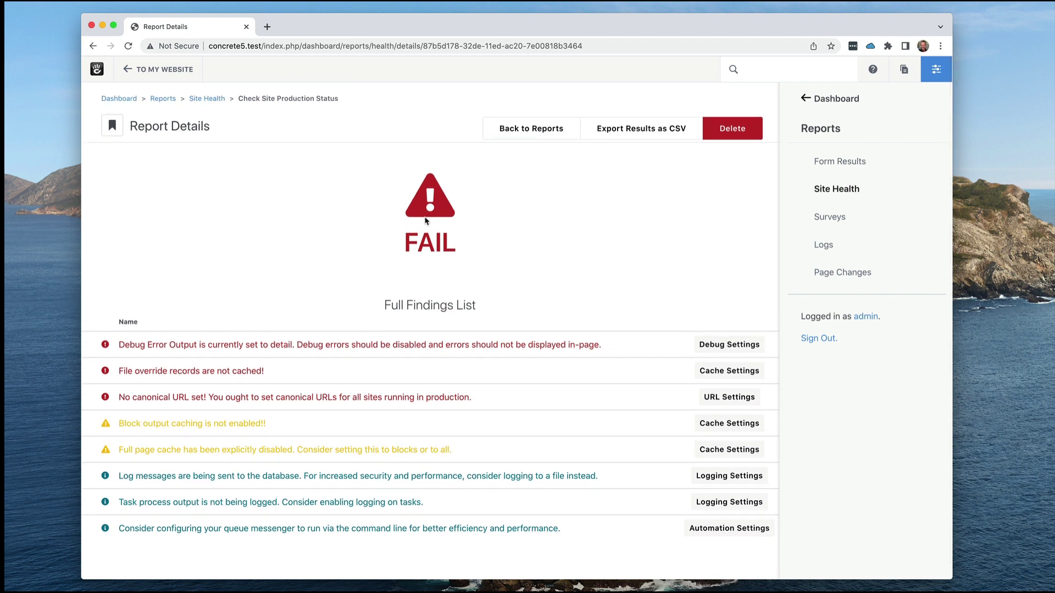
{"action": "left_click", "coordinate": [514, 135]}
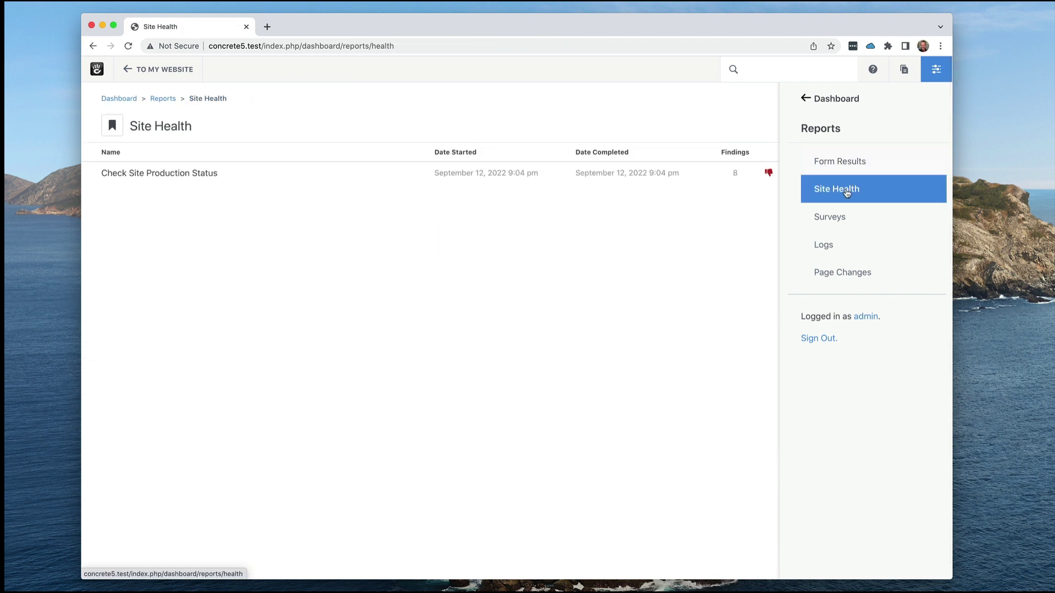
{"action": "left_click", "coordinate": [841, 104]}
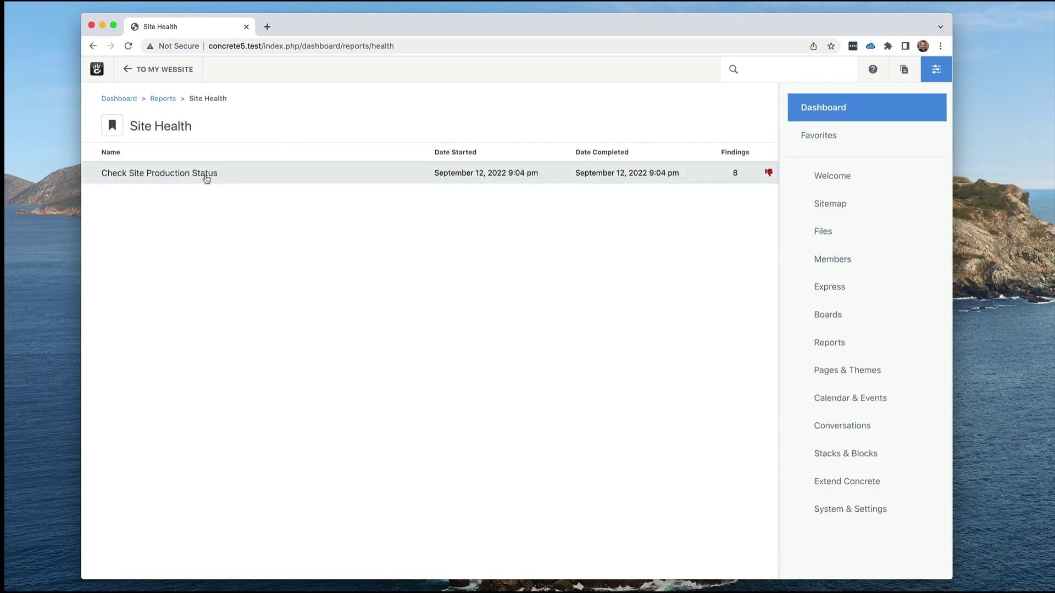
{"action": "left_click", "coordinate": [206, 177]}
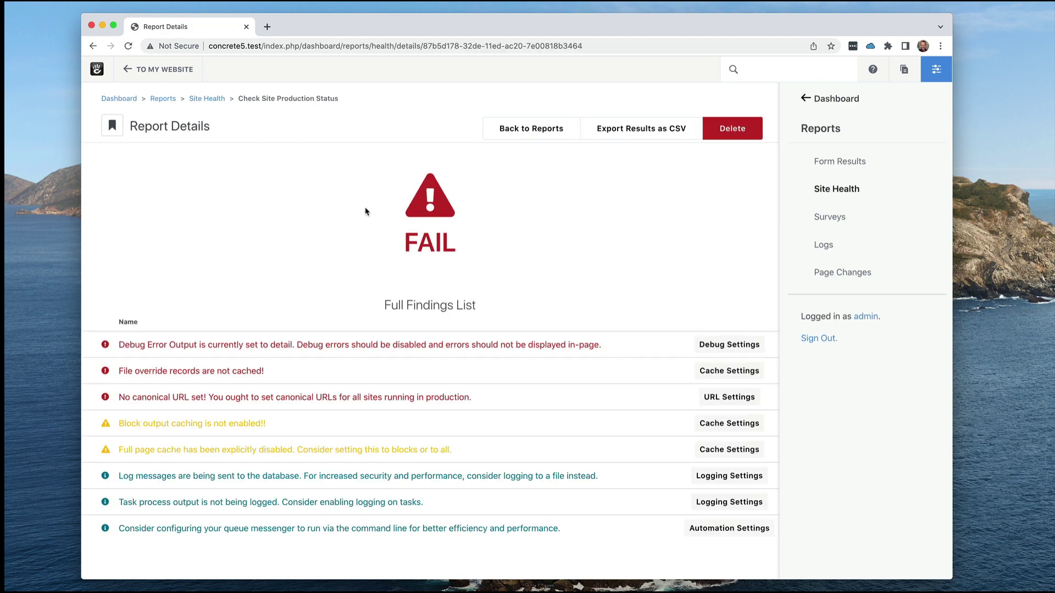
{"action": "scroll", "coordinate": [528, 392], "scroll_direction": "down", "scroll_amount": 1}
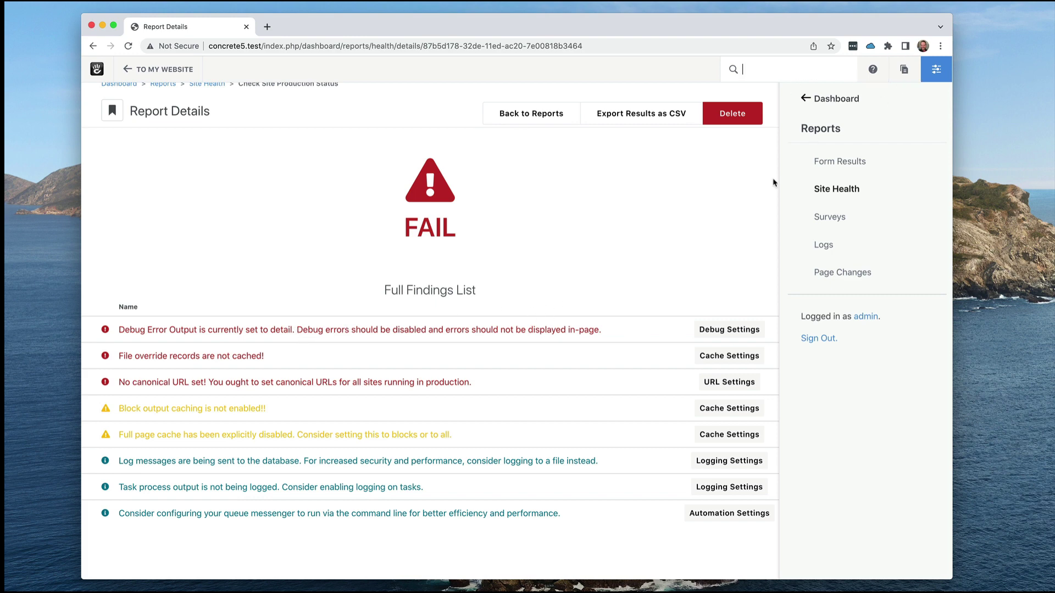
Open Debug Settings from the Debug Error Output finding and look through the page.
{"action": "left_click", "coordinate": [744, 330]}
{"action": "scroll", "coordinate": [612, 270], "scroll_direction": "down", "scroll_amount": 3}
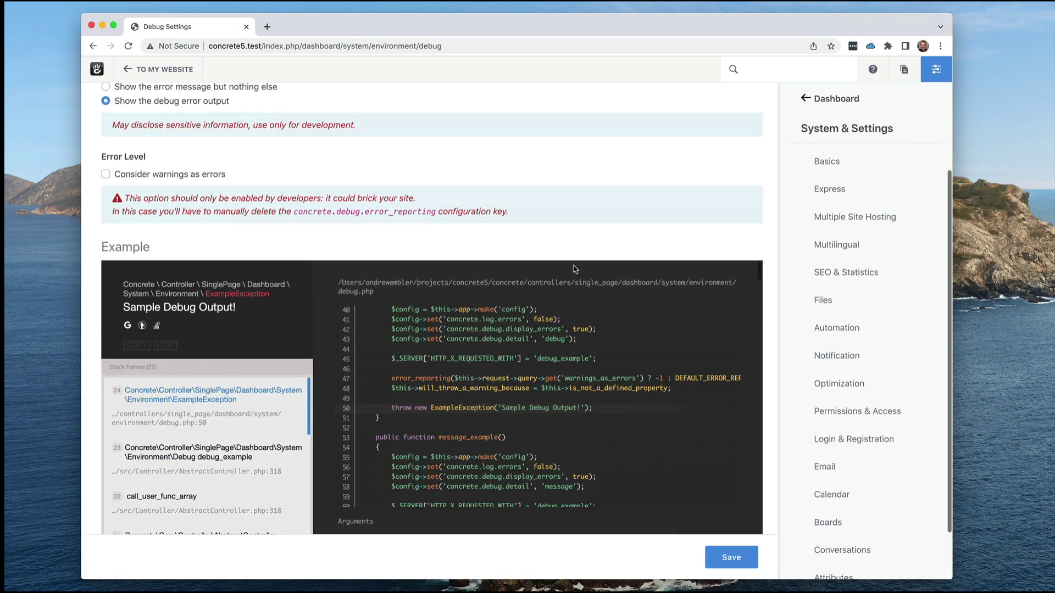
{"action": "scroll", "coordinate": [326, 333], "scroll_direction": "down", "scroll_amount": 10}
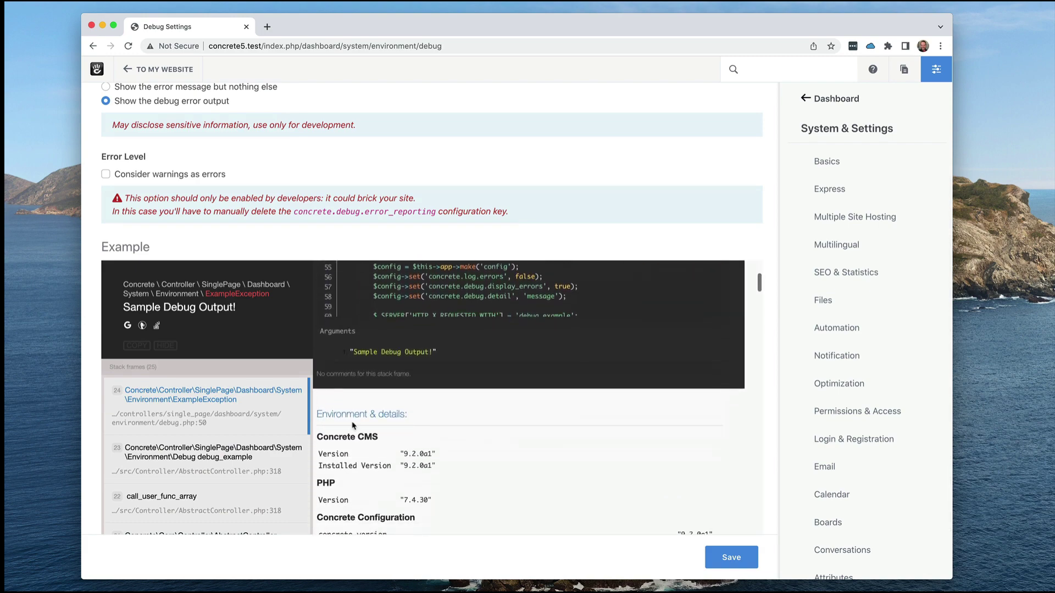
{"action": "scroll", "coordinate": [352, 422], "scroll_direction": "up", "scroll_amount": 15}
{"action": "scroll", "coordinate": [414, 275], "scroll_direction": "up", "scroll_amount": 5}
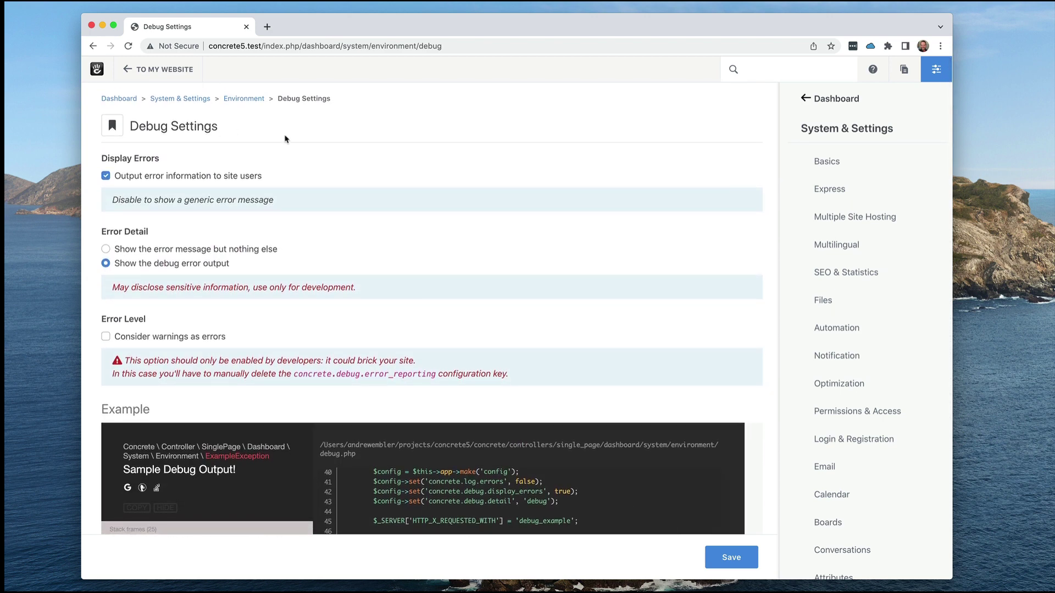
Go back to the reports and run the Check Page Cache Settings report.
{"action": "key", "text": "super+bracketleft"}
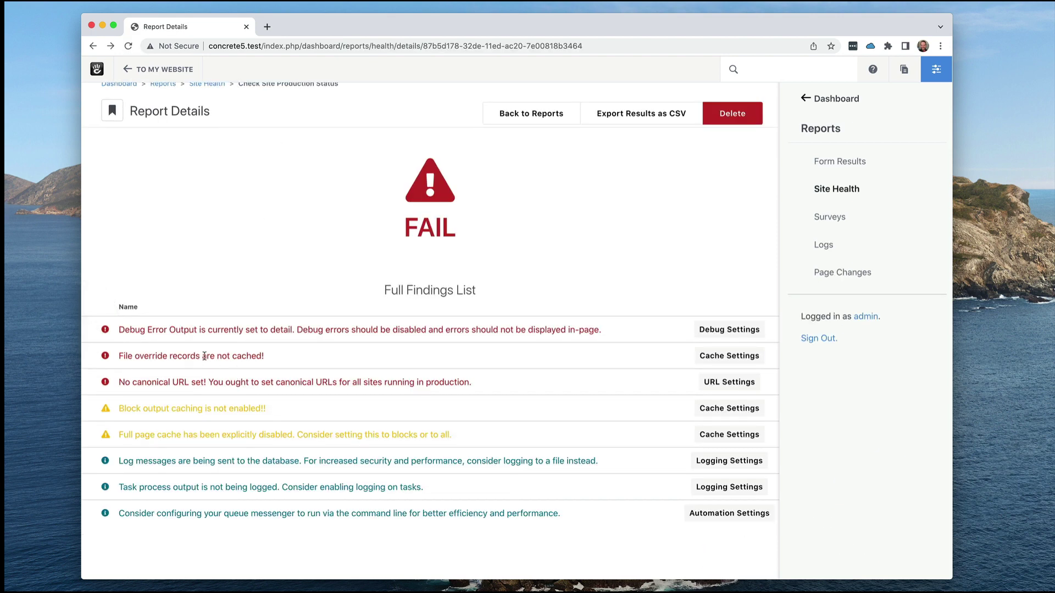
{"action": "scroll", "coordinate": [405, 377], "scroll_direction": "up", "scroll_amount": 1}
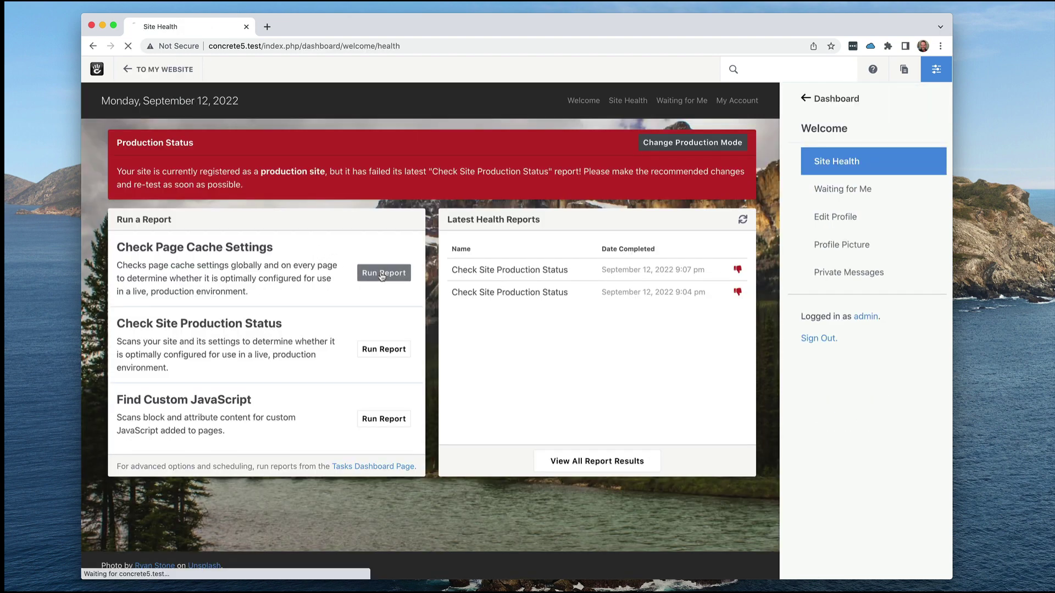
{"action": "left_click", "coordinate": [383, 273]}
{"action": "scroll", "coordinate": [483, 245], "scroll_direction": "down", "scroll_amount": 1}
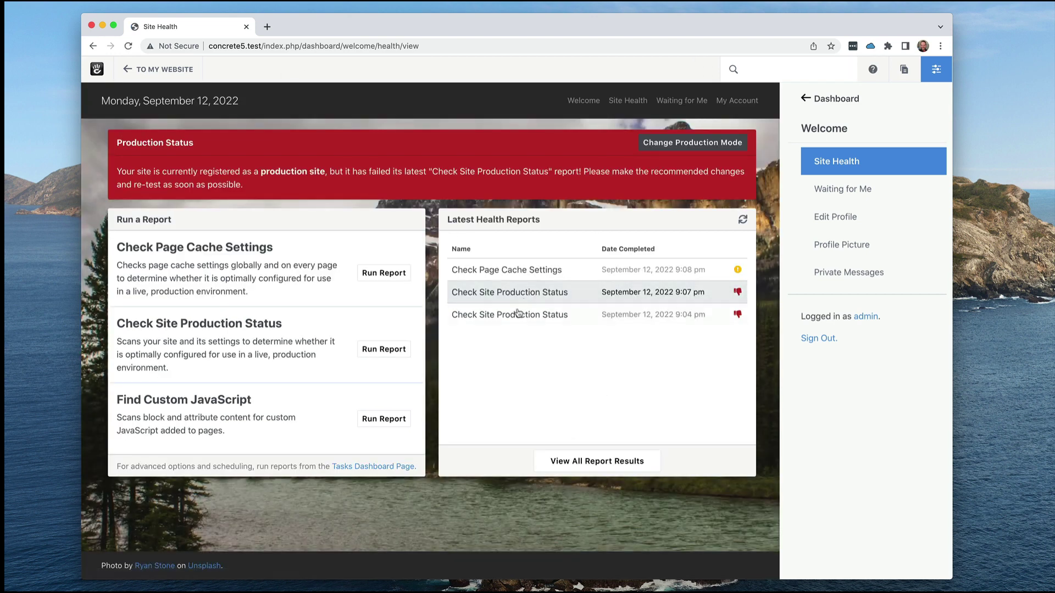
From the page cache report, set Full Page Caching to 'On - In all cases'.
{"action": "left_click", "coordinate": [721, 276]}
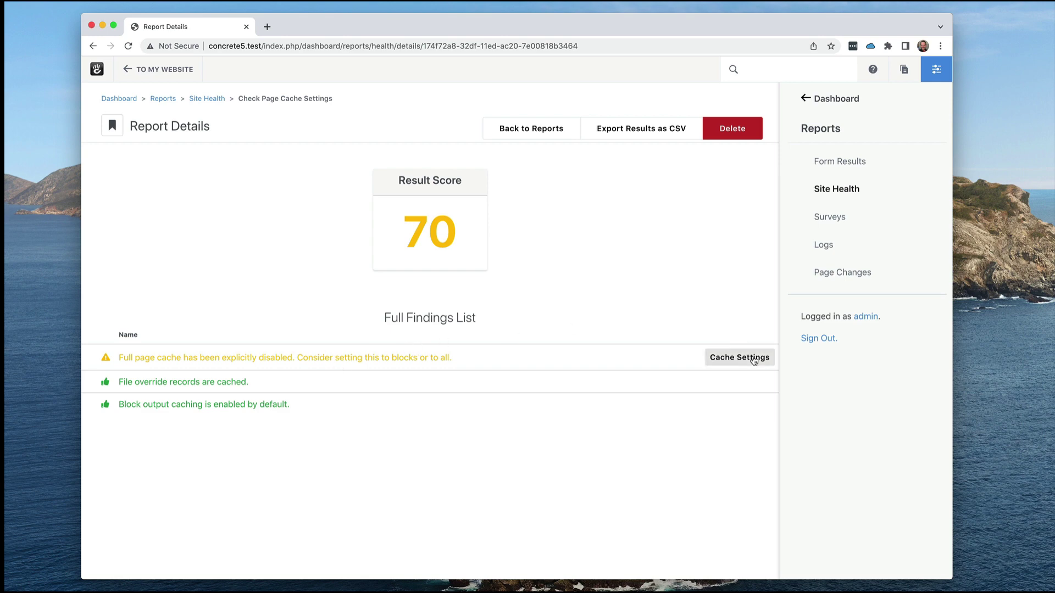
{"action": "left_click", "coordinate": [754, 361]}
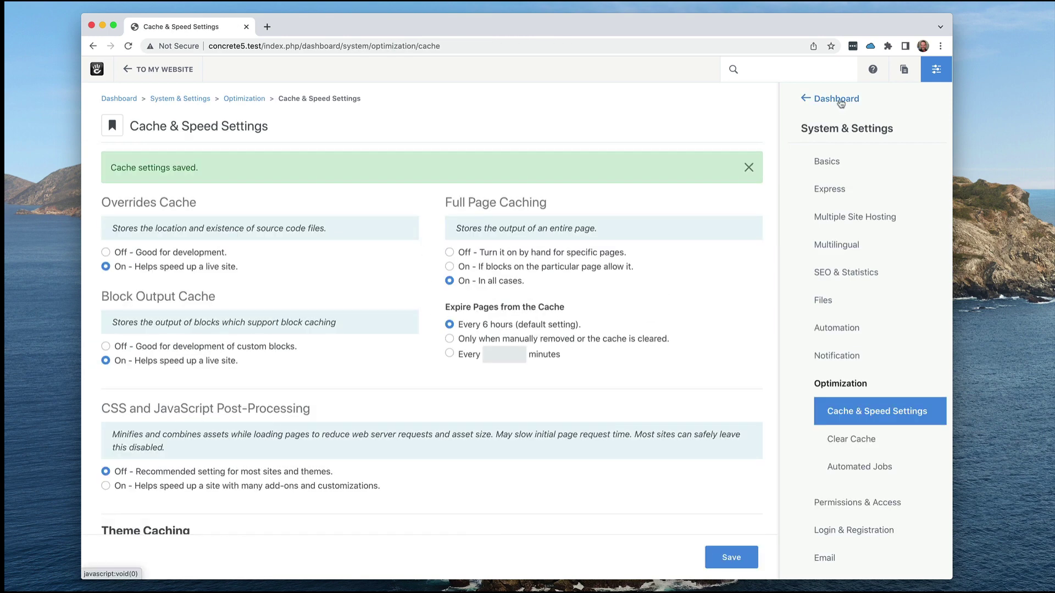
{"action": "left_click", "coordinate": [836, 101]}
In the Full Sitemap, set the Documents page to 'Do not cache this page' and save.
{"action": "left_click", "coordinate": [819, 203]}
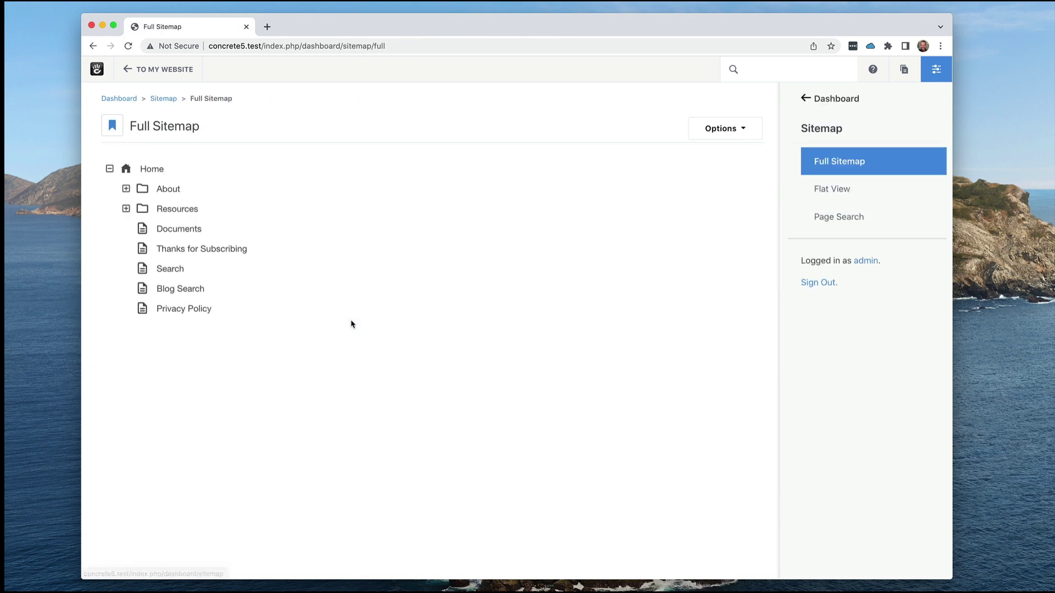
{"action": "left_click", "coordinate": [166, 229]}
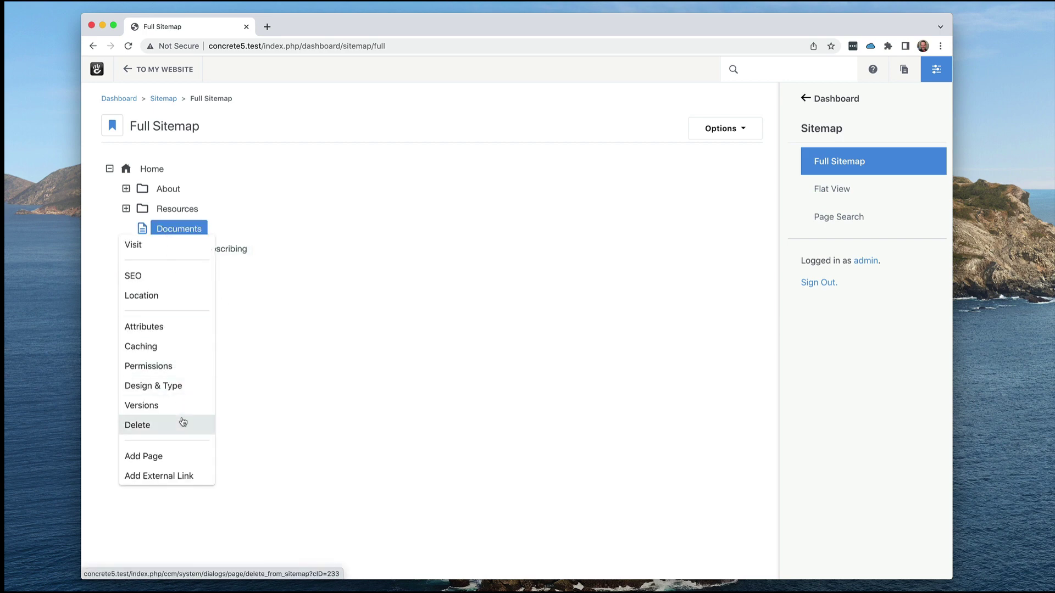
{"action": "left_click", "coordinate": [162, 347]}
{"action": "scroll", "coordinate": [445, 337], "scroll_direction": "down", "scroll_amount": 3}
{"action": "scroll", "coordinate": [432, 305], "scroll_direction": "up", "scroll_amount": 3}
{"action": "left_click", "coordinate": [432, 307]}
{"action": "left_click", "coordinate": [648, 421]}
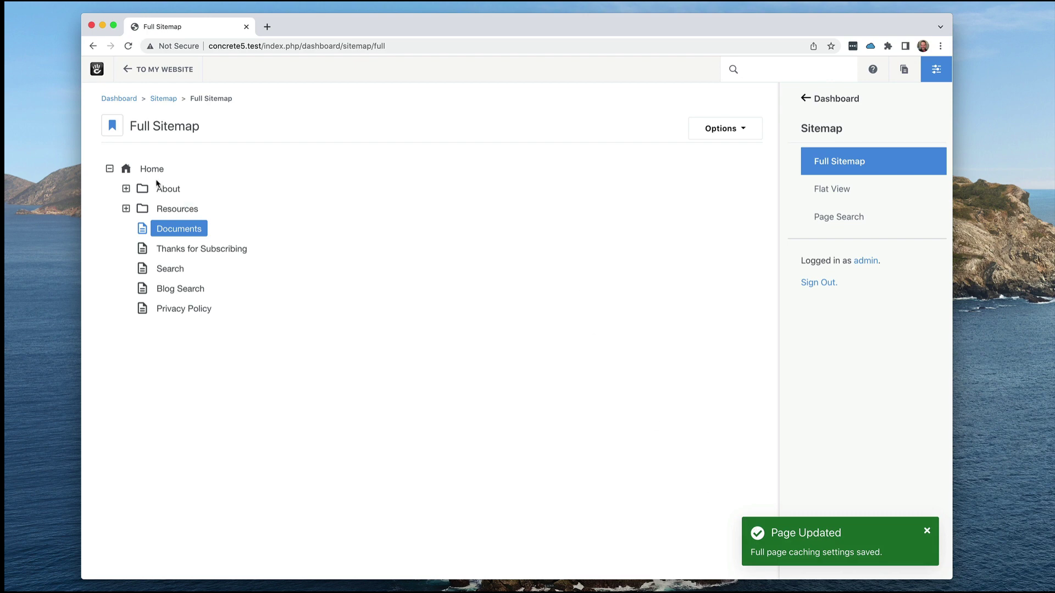
Re-run Check Page Cache Settings, view the newest report's passing score of 130, and return to Site Health.
{"action": "left_click", "coordinate": [384, 273]}
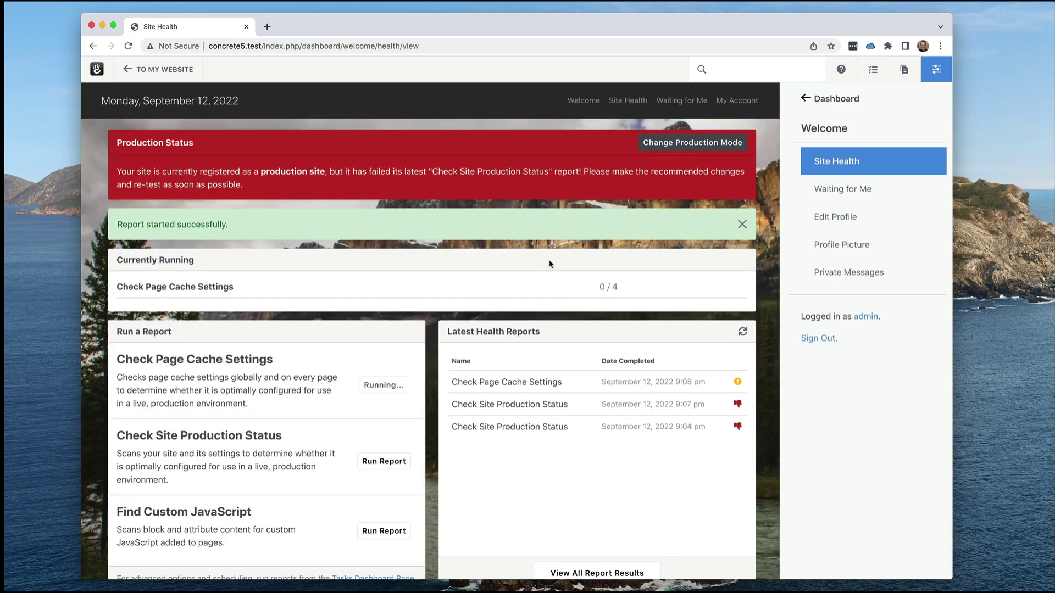
{"action": "left_click", "coordinate": [572, 270]}
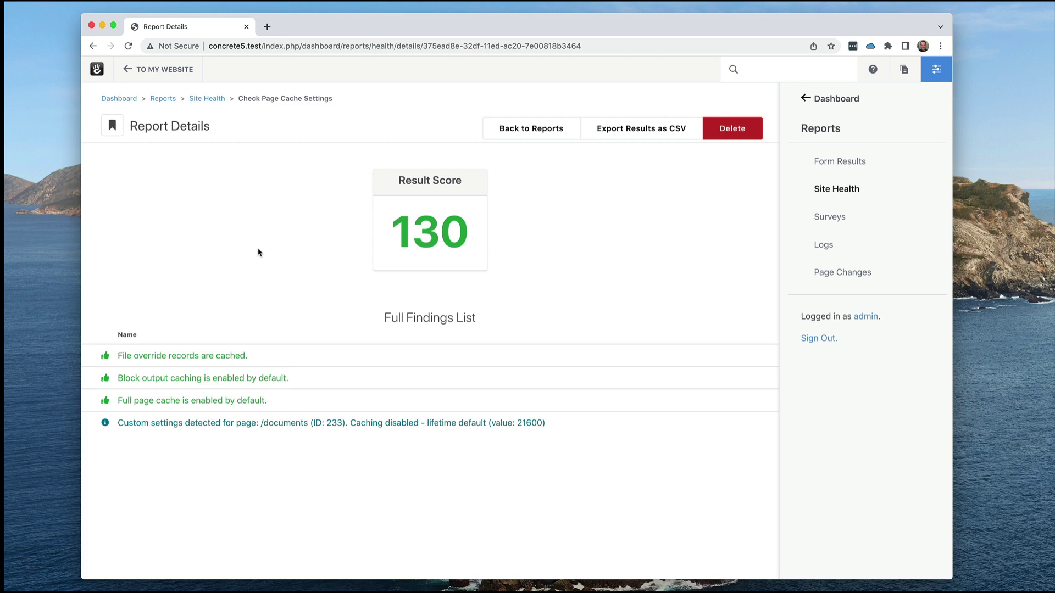
{"action": "key", "text": "super+bracketleft"}
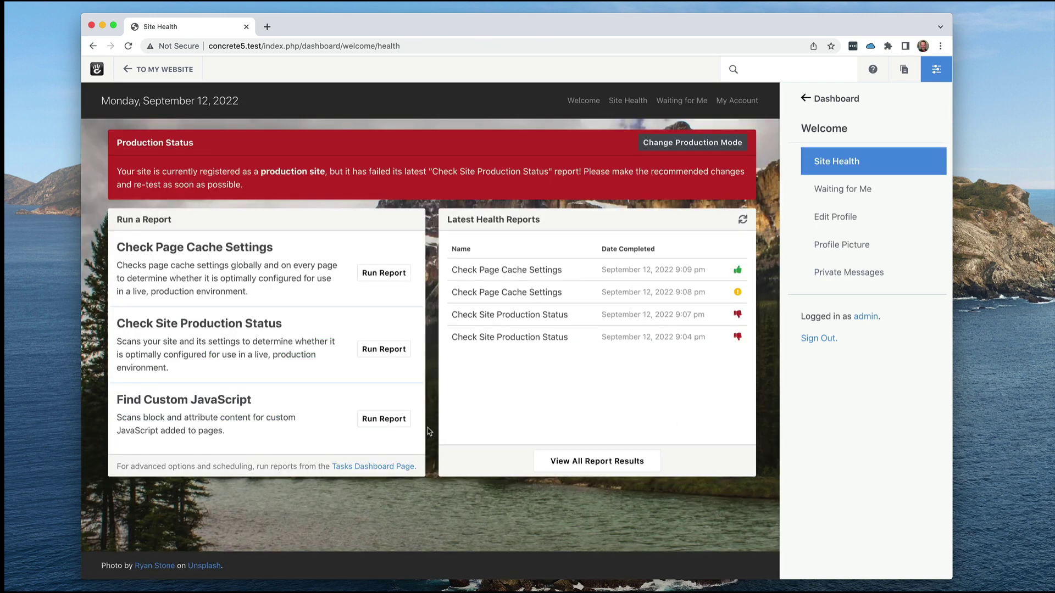
Run Find Custom JavaScript and view the script content found on the Documents page.
{"action": "left_click", "coordinate": [394, 426]}
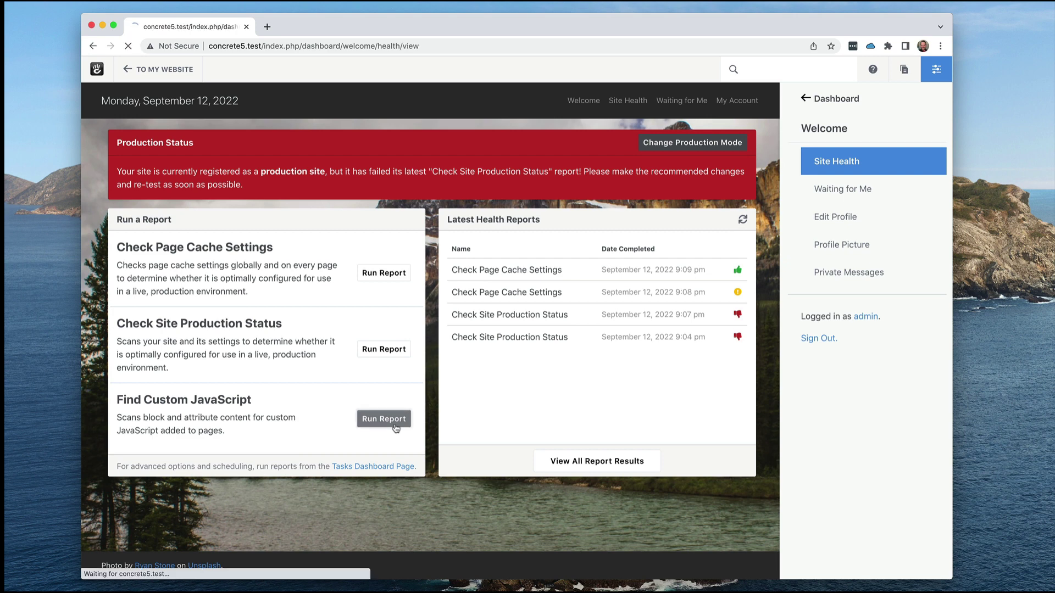
{"action": "scroll", "coordinate": [550, 406], "scroll_direction": "down", "scroll_amount": 2}
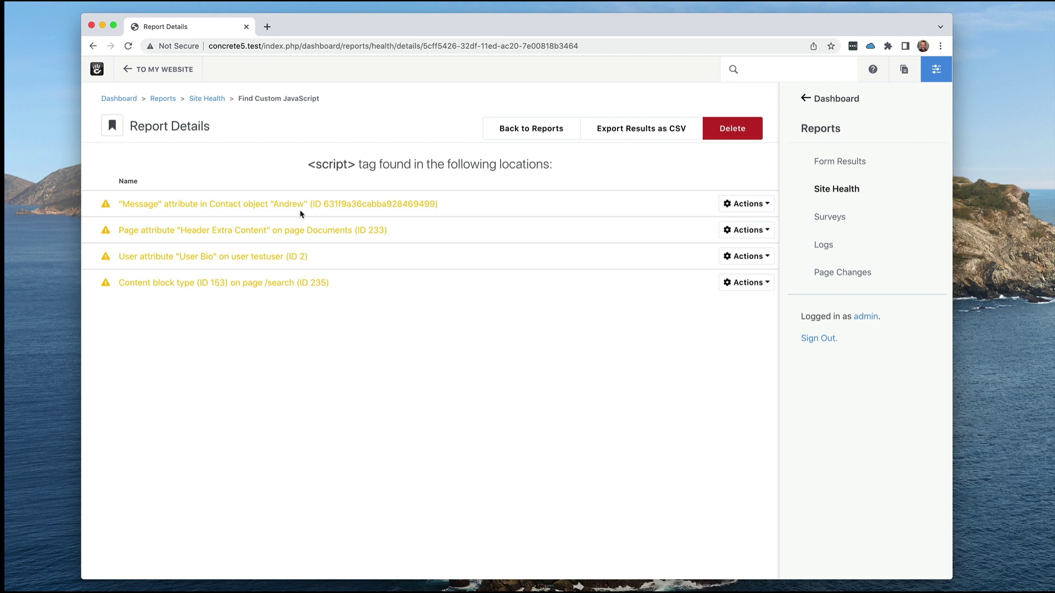
{"action": "left_click", "coordinate": [746, 203]}
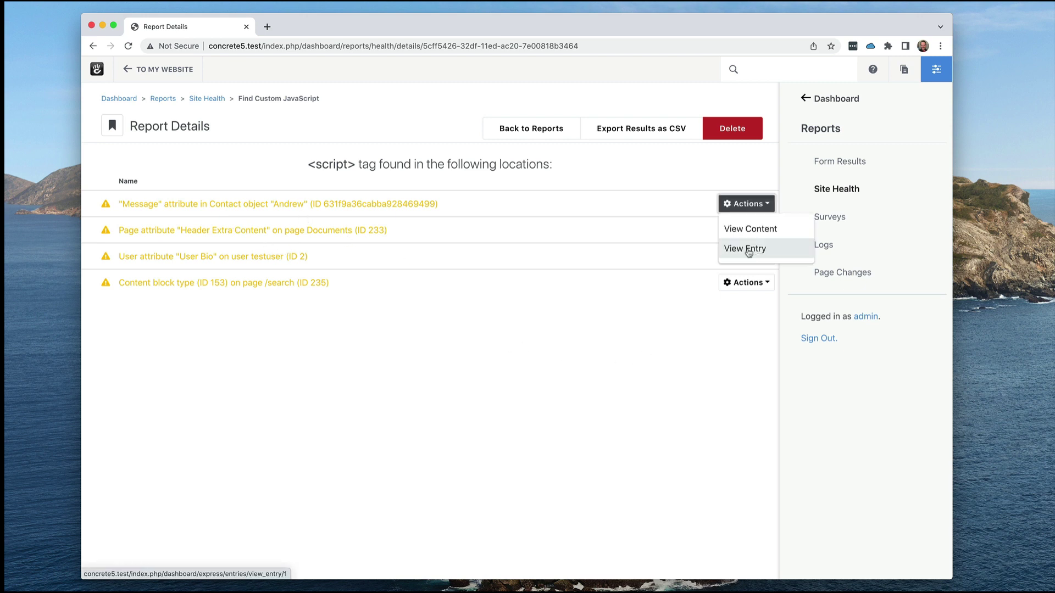
{"action": "left_click", "coordinate": [749, 229]}
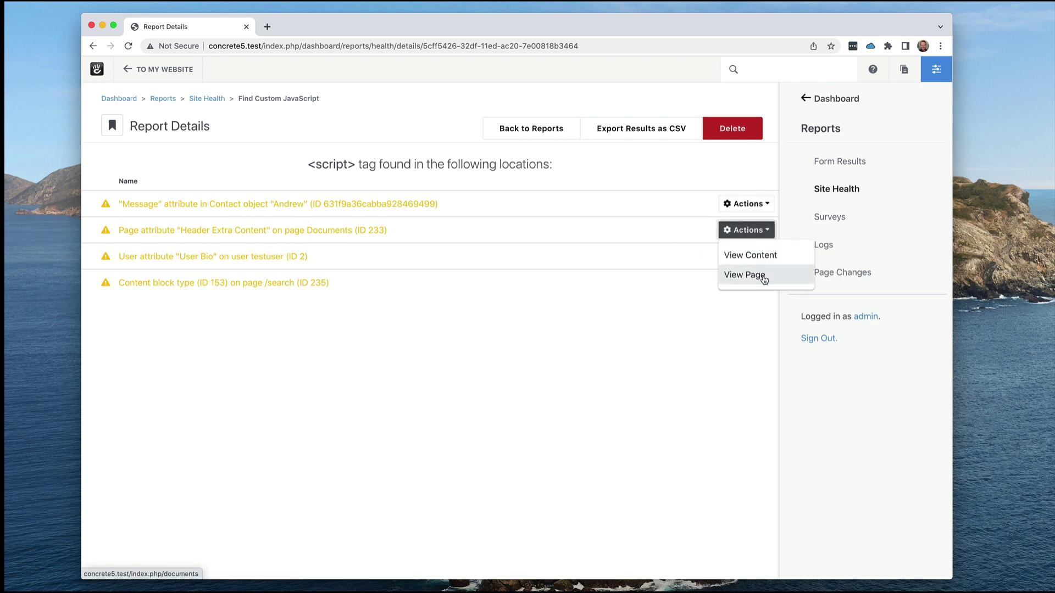
{"action": "left_click", "coordinate": [757, 235]}
{"action": "left_click", "coordinate": [757, 236]}
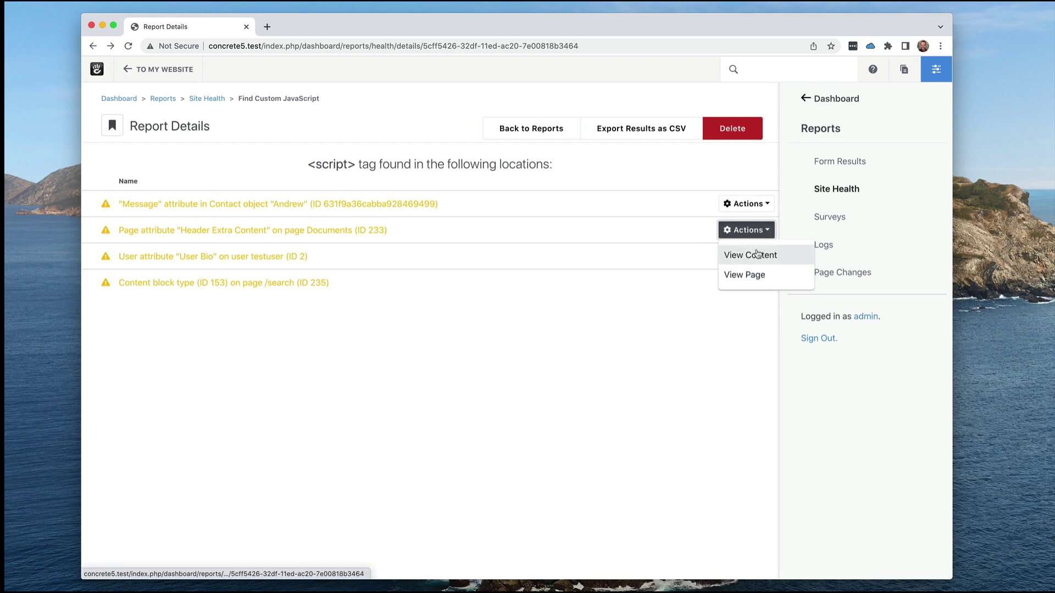
{"action": "left_click", "coordinate": [757, 254]}
Export the findings to find_custom_java_script.csv, review its URL and Content columns in Numbers, then quit Numbers.
{"action": "key", "text": "Escape"}
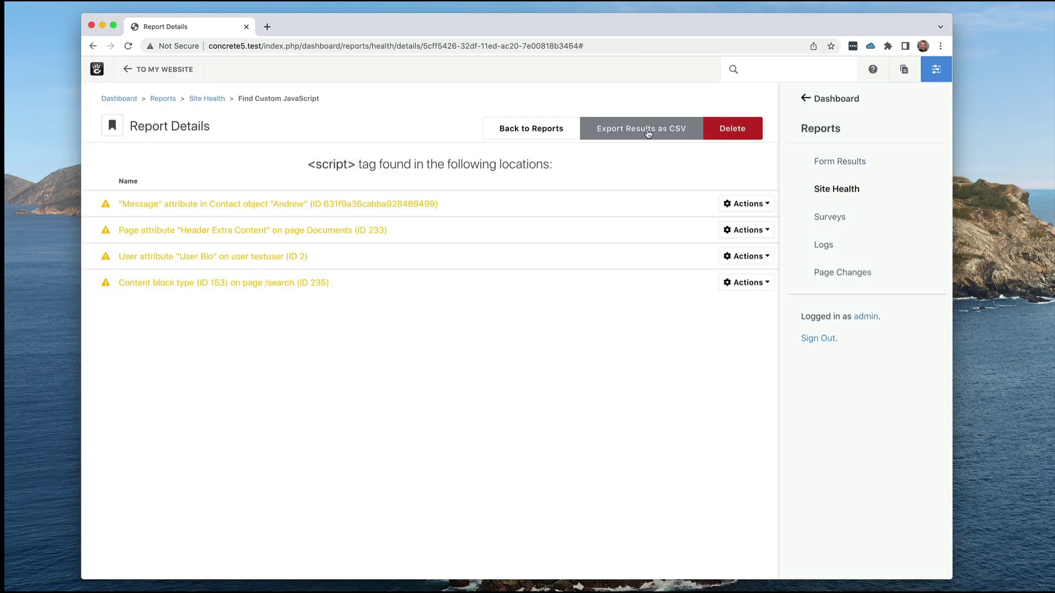
{"action": "left_click", "coordinate": [648, 131]}
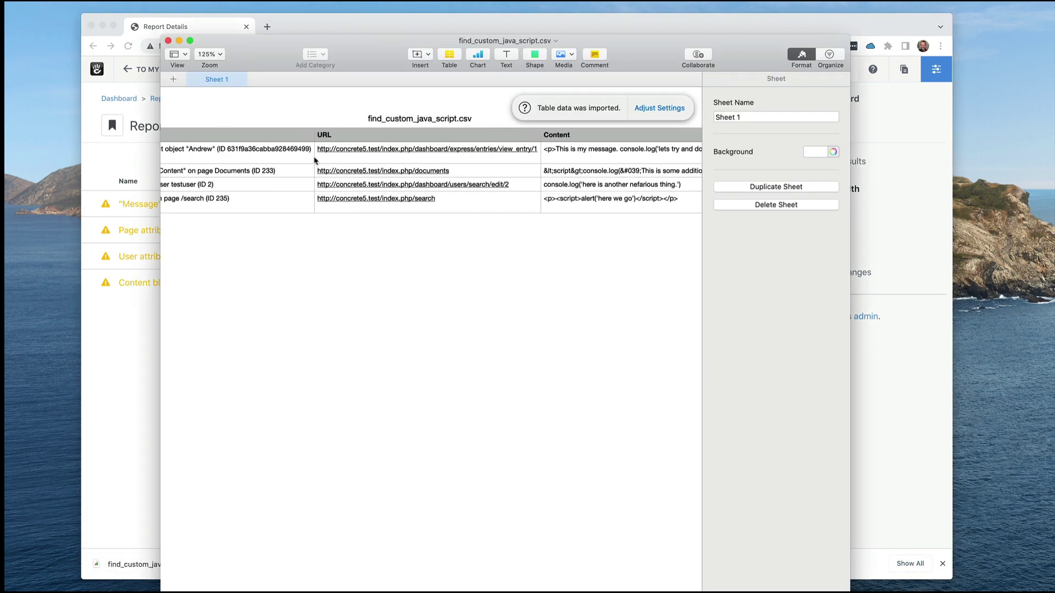
{"action": "scroll", "coordinate": [294, 174], "scroll_direction": "left", "scroll_amount": 5}
{"action": "scroll", "coordinate": [294, 174], "scroll_direction": "right", "scroll_amount": 3}
{"action": "scroll", "coordinate": [294, 173], "scroll_direction": "right", "scroll_amount": 3}
{"action": "scroll", "coordinate": [297, 173], "scroll_direction": "right", "scroll_amount": 3}
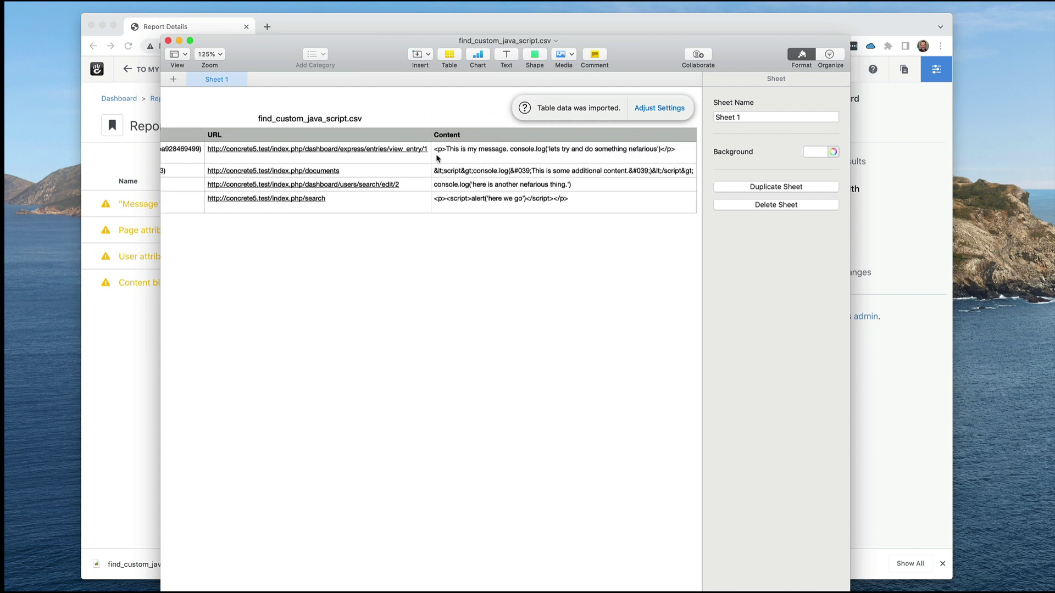
{"action": "scroll", "coordinate": [439, 159], "scroll_direction": "left", "scroll_amount": 2}
{"action": "key", "text": "super+q"}
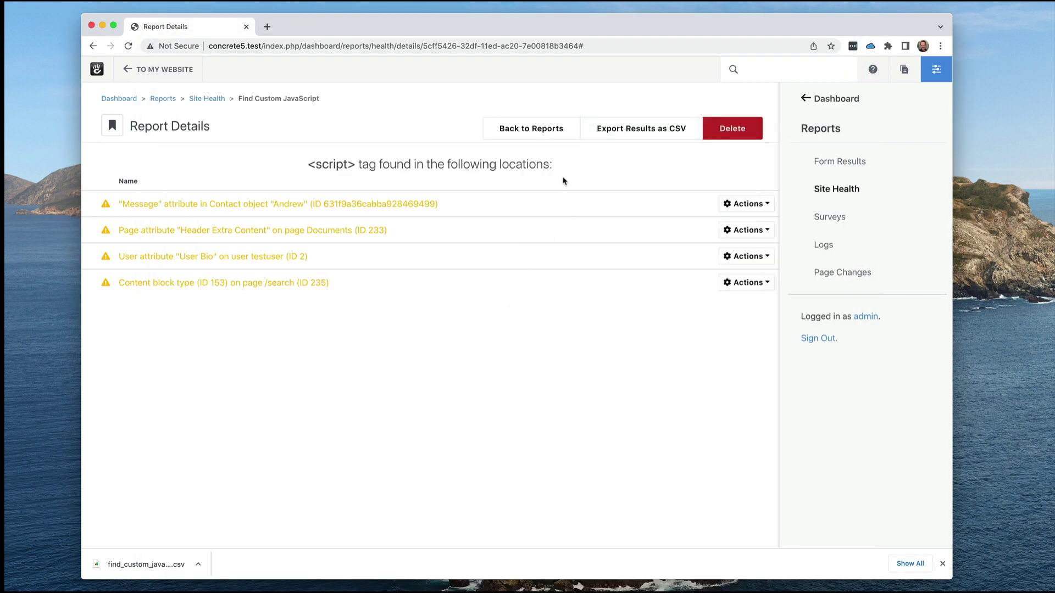